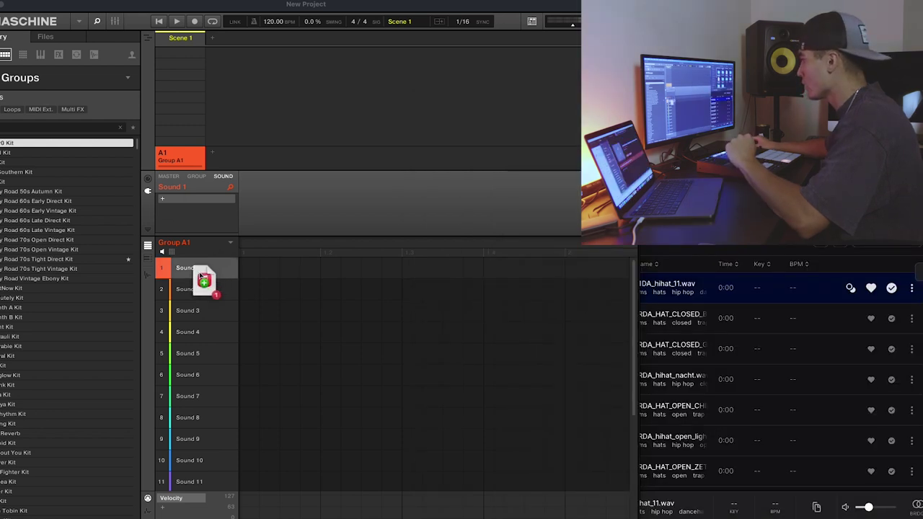
# Step: Load the GHOSTED F#min 125 sample into Sound 1 of Group A1 and paste a copy of the group below it
pyautogui.moveTo(200, 276); pyautogui.dragTo(197, 272)
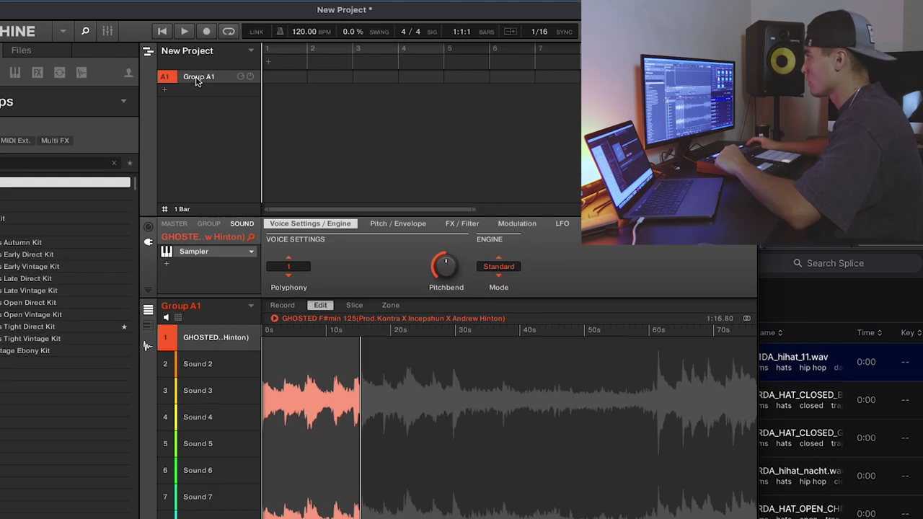
pyautogui.rightClick(189, 58)
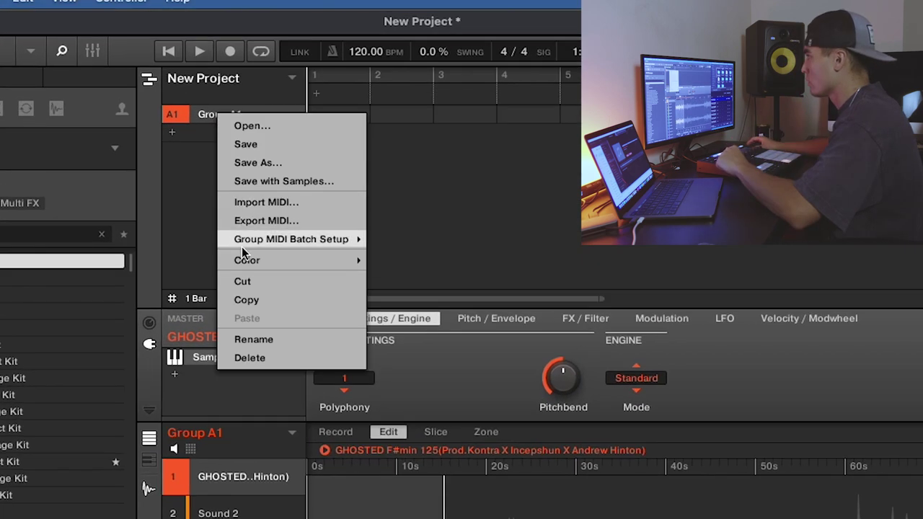
pyautogui.click(247, 300)
pyautogui.rightClick(222, 142)
pyautogui.click(248, 152)
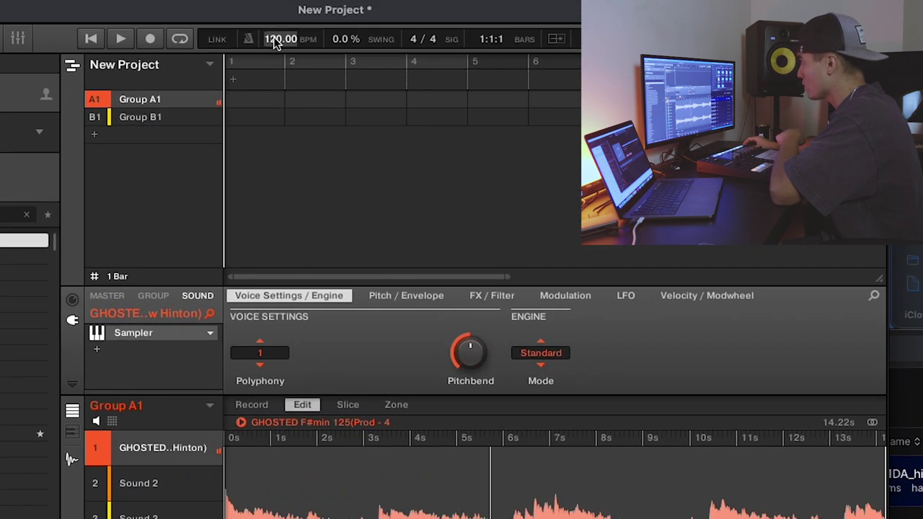
# Step: Set the project tempo to 135 BPM and extend Group A1's Clip 1 to four bars
pyautogui.press('super+a')
pyautogui.press('Return')
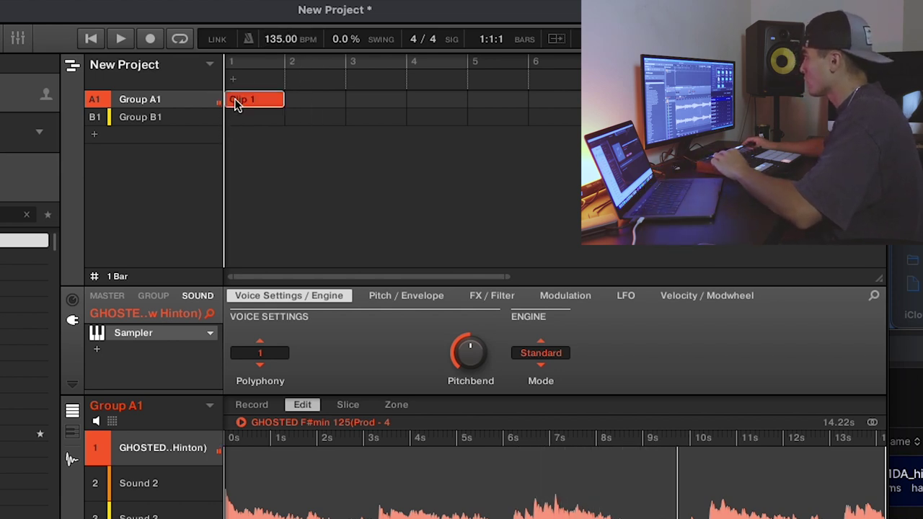
pyautogui.moveTo(396, 103); pyautogui.dragTo(457, 100)
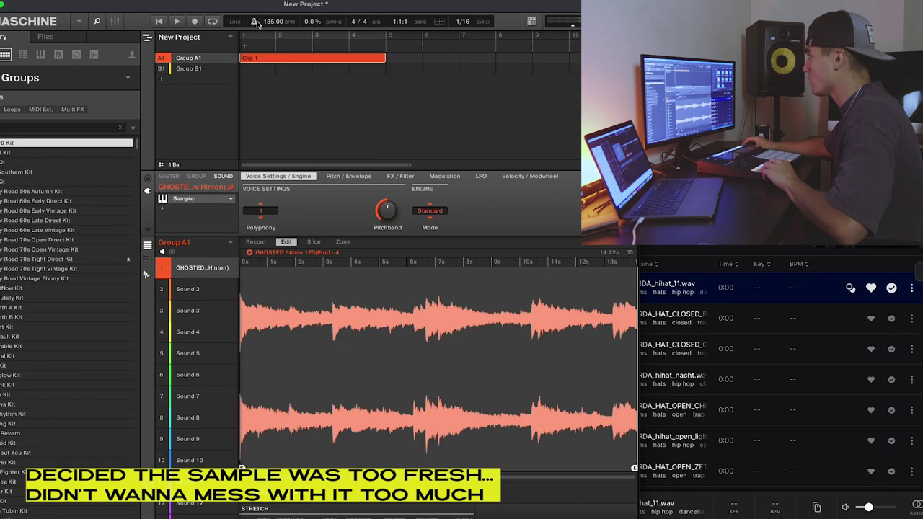
# Step: Show Clip 1's pattern, place a note for the GHOSTED sample at its very beginning, and play it back
pyautogui.press('space')
pyautogui.click(147, 275)
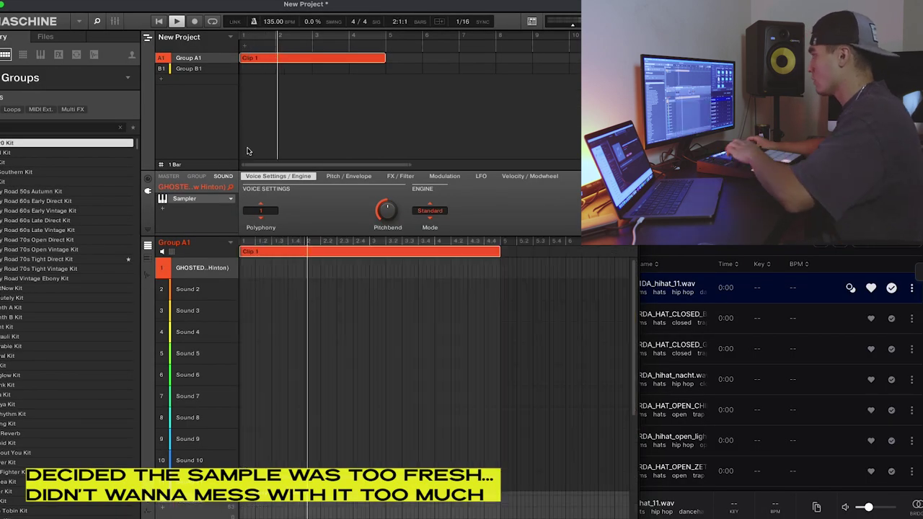
pyautogui.press('space')
pyautogui.doubleClick(243, 267)
pyautogui.press('space')
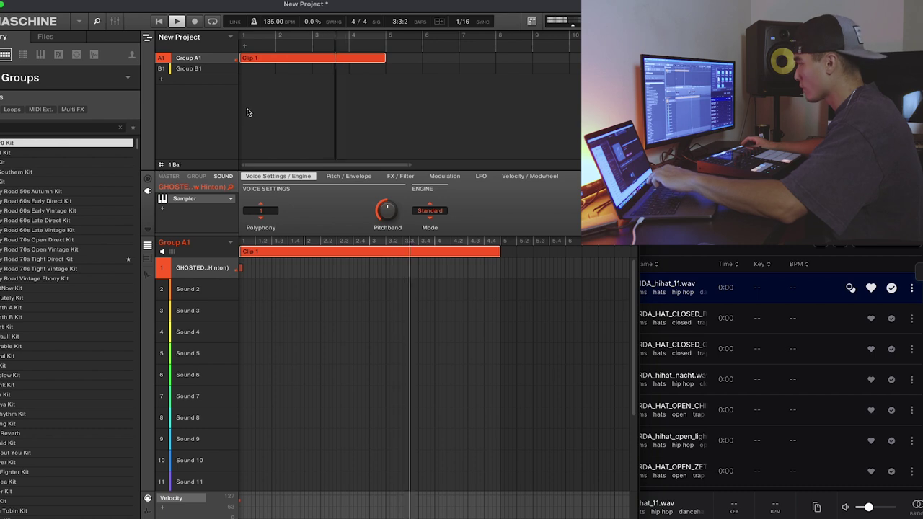
# Step: Extend Group A1's Clip 1 to eight bars and turn on looping over those bars
pyautogui.moveTo(439, 64); pyautogui.dragTo(532, 58)
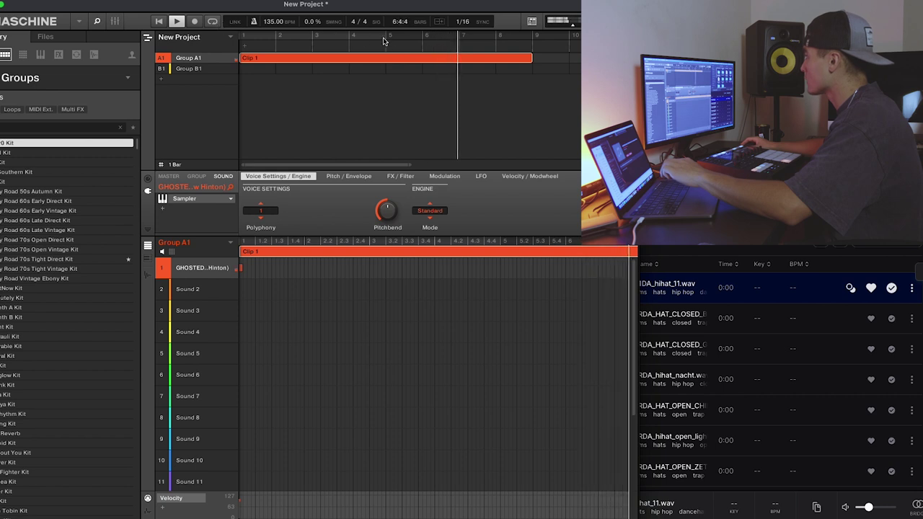
pyautogui.click(212, 22)
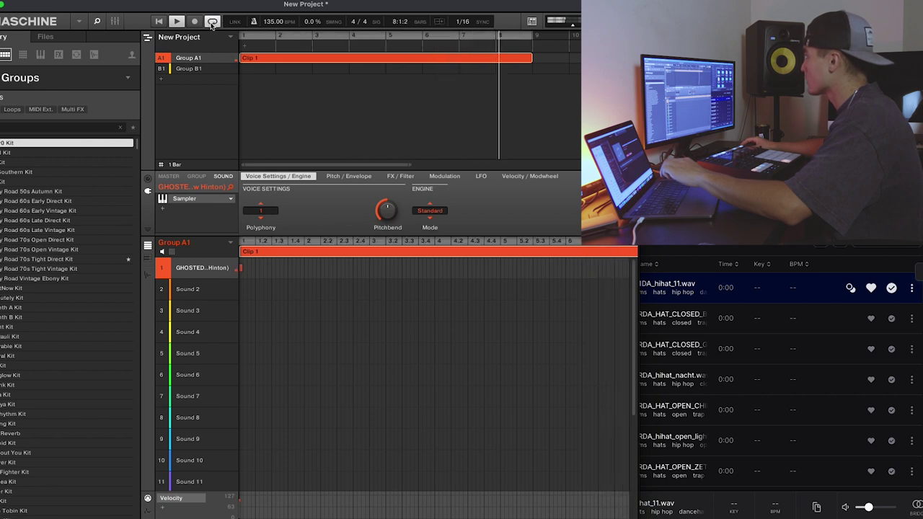
# Step: Place a GHOSTED sample note at the start of Group B1 and extend its clip to eight bars
pyautogui.click(210, 68)
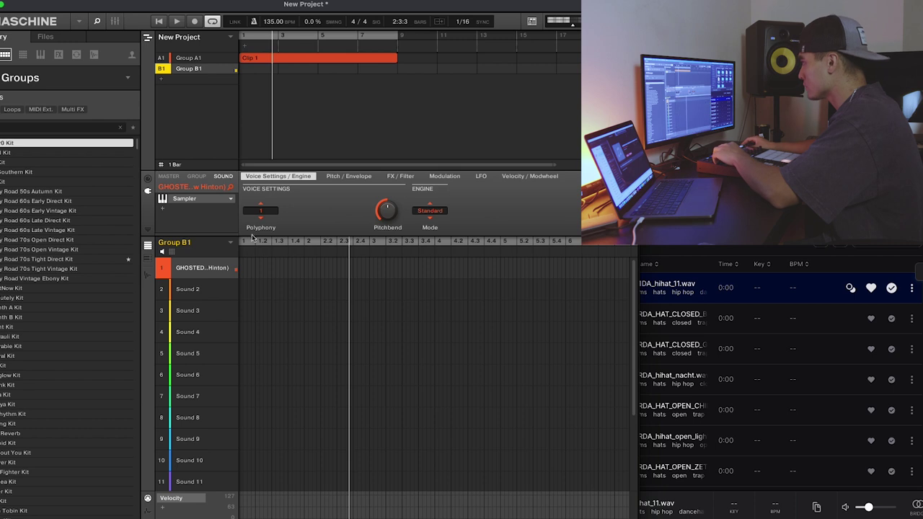
pyautogui.doubleClick(241, 270)
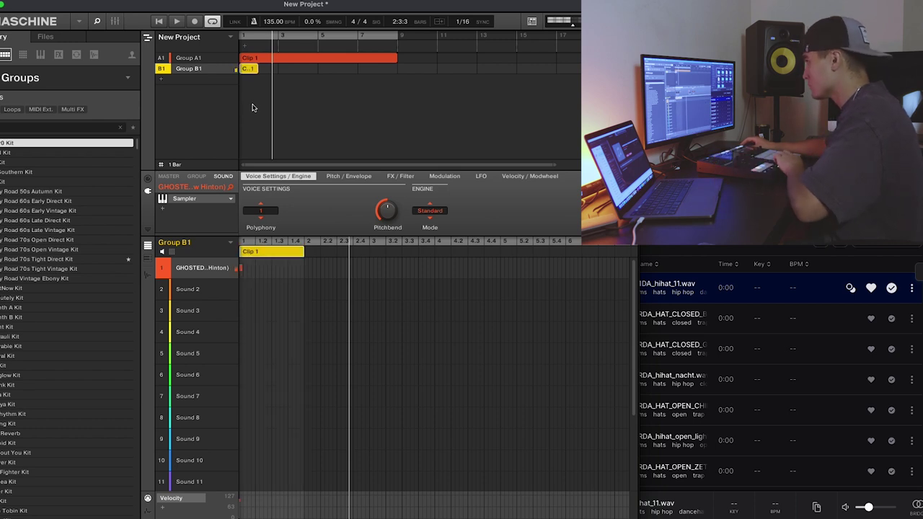
pyautogui.moveTo(264, 72); pyautogui.dragTo(392, 67)
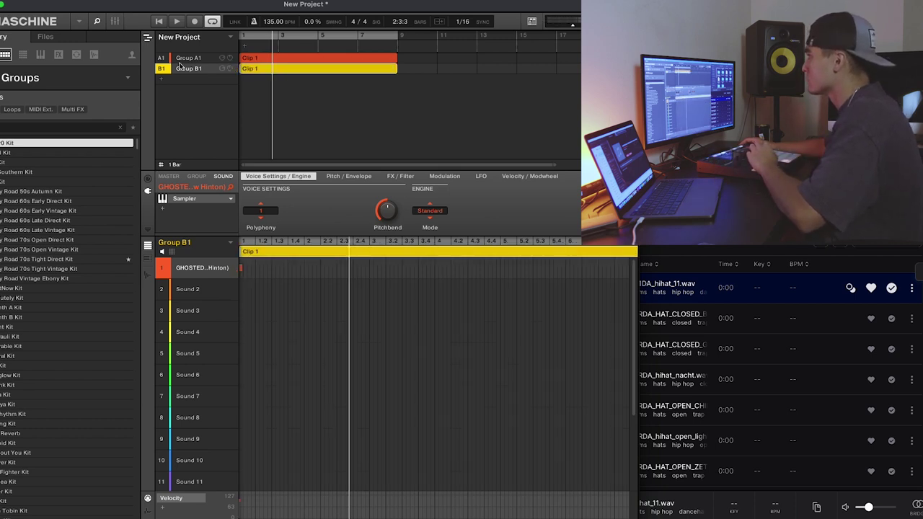
# Step: Mute Group A1 and play the loop from the beginning
pyautogui.click(159, 22)
pyautogui.press('space')
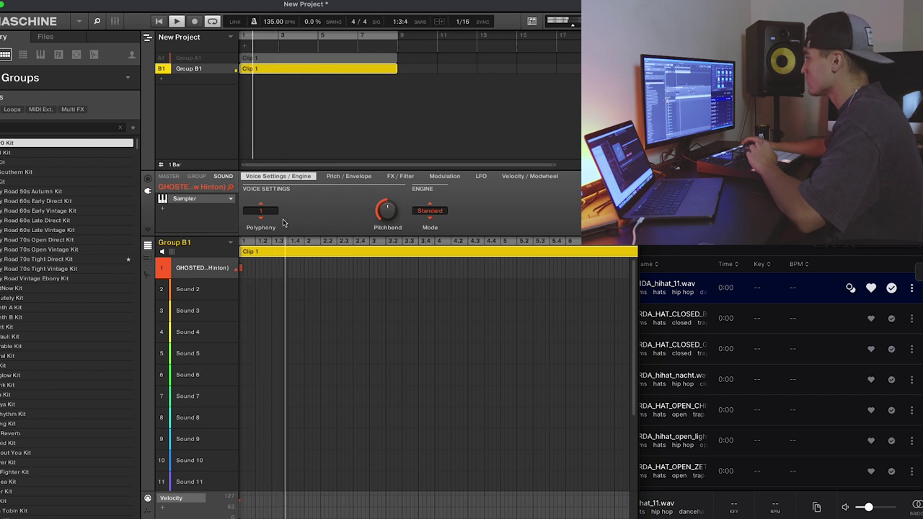
# Step: Add a new group C1, and rename Group B1 as melody2 and Group A1 as melody1
pyautogui.click(216, 80)
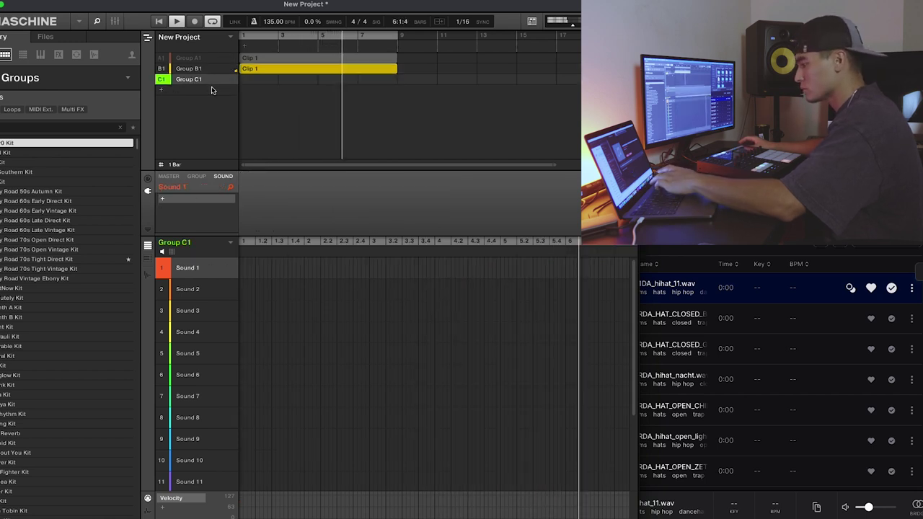
pyautogui.click(187, 69)
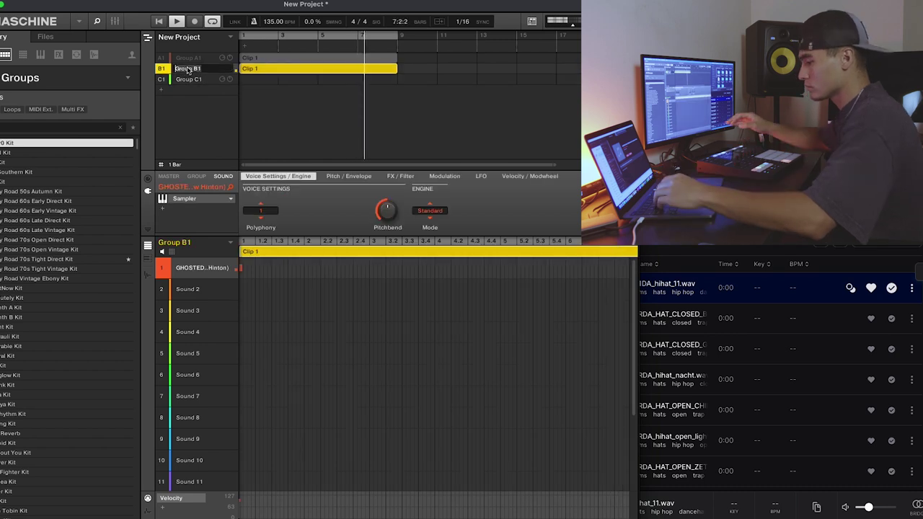
pyautogui.write('melody2')
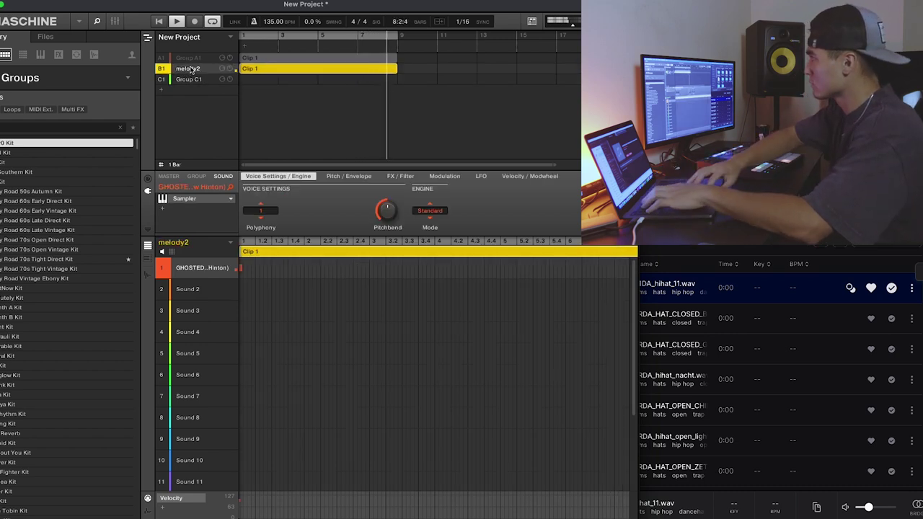
pyautogui.doubleClick(189, 58)
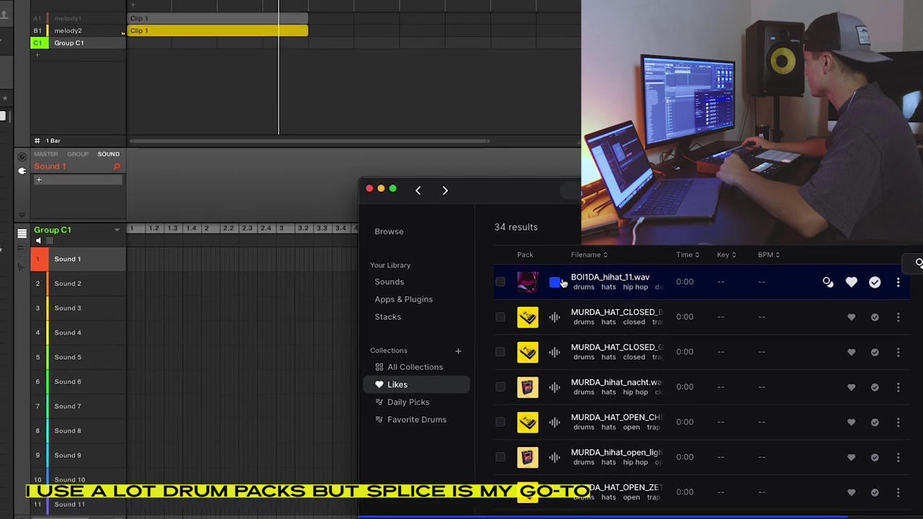
# Step: Load BOI1DA_hihat_11.wav from Splice into Sound 1 of Group C1 and double its hi-hat clip until it spans eight bars
pyautogui.moveTo(502, 280); pyautogui.dragTo(2, 245)
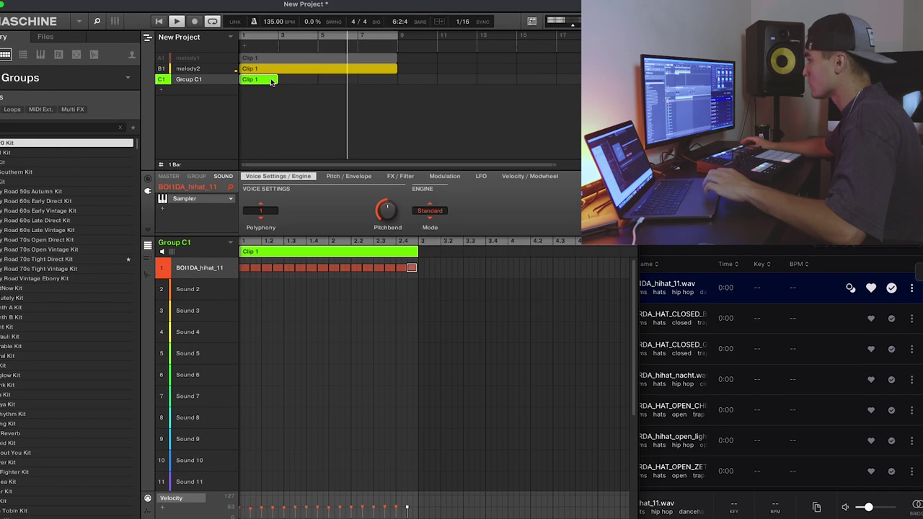
pyautogui.rightClick(272, 81)
pyautogui.moveTo(286, 111)
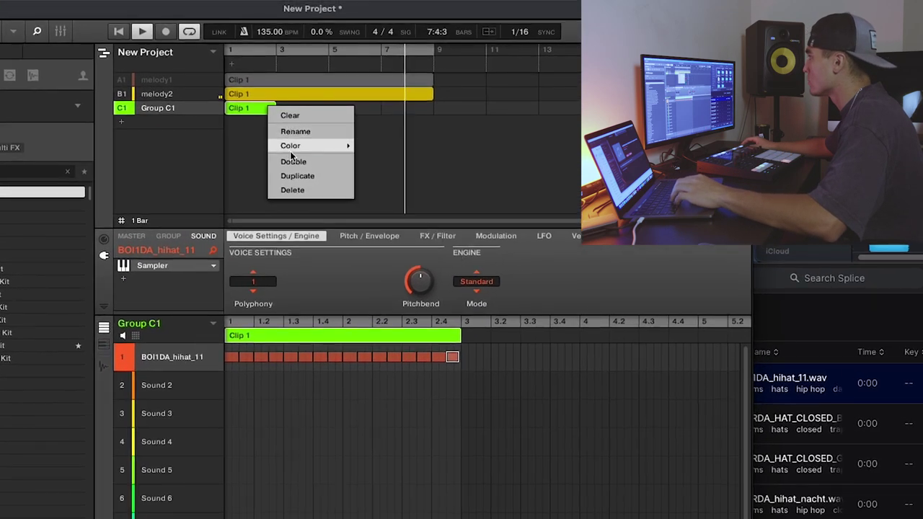
pyautogui.click(295, 163)
pyautogui.click(318, 180)
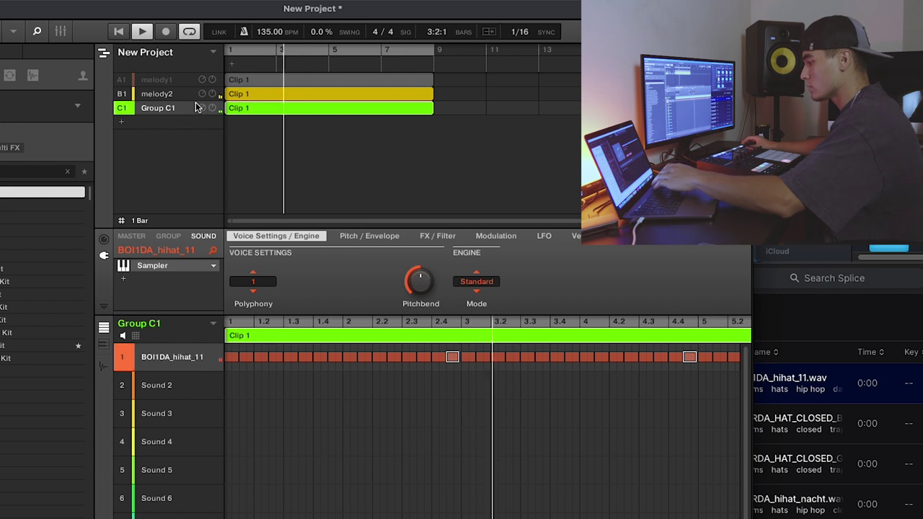
# Step: Add a new group D1, audition hi-hats in the Splice likes, and load MURDA_hihat_nacht.wav into its Sound 2
pyautogui.click(167, 121)
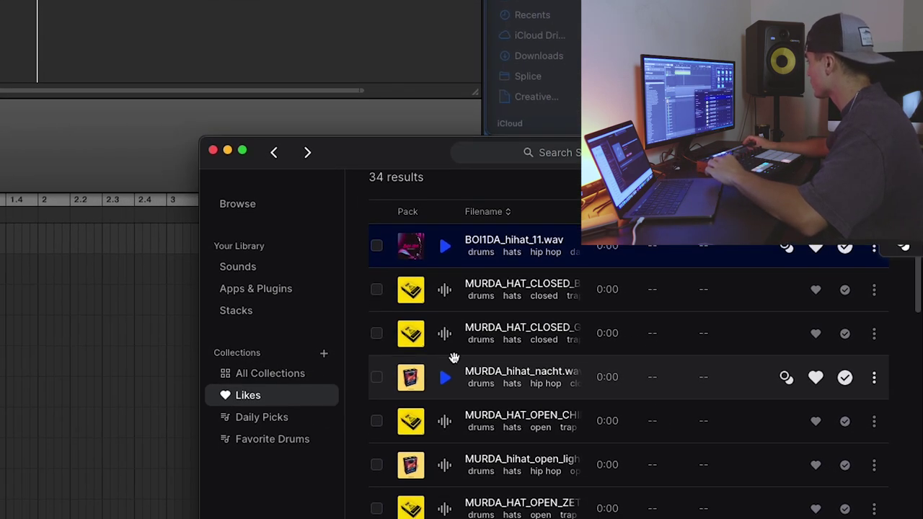
pyautogui.click(445, 378)
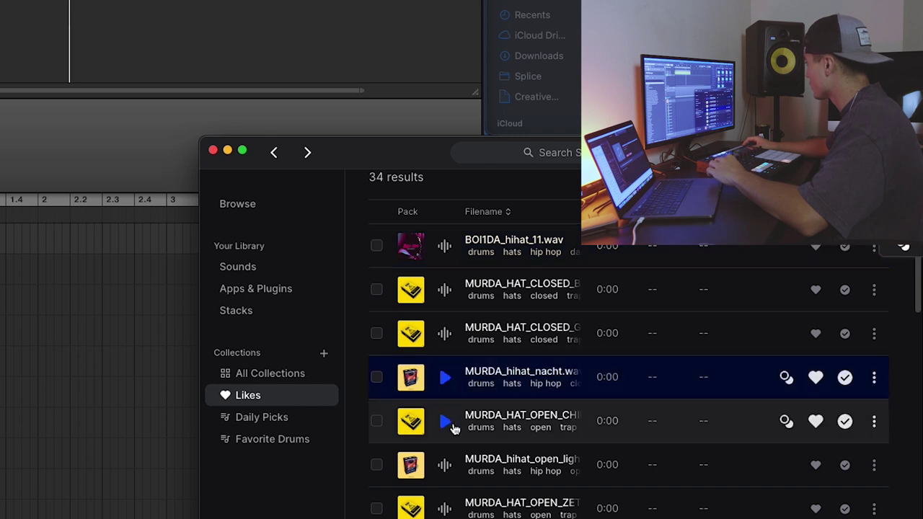
pyautogui.click(444, 422)
pyautogui.click(445, 377)
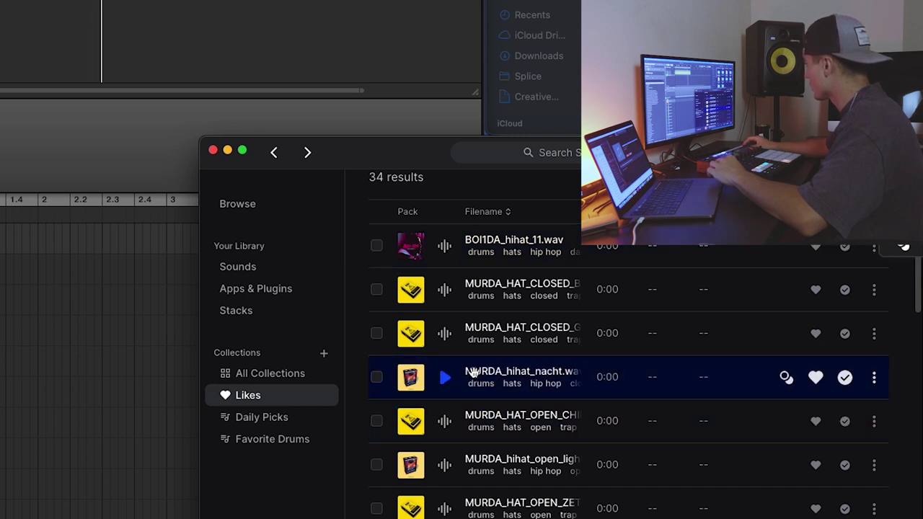
pyautogui.moveTo(440, 382); pyautogui.dragTo(185, 281)
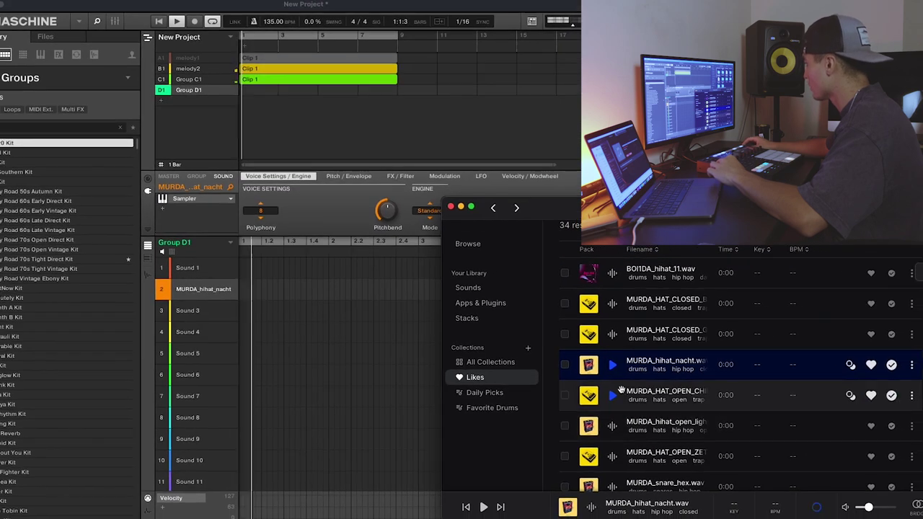
# Step: Load the MURDA open hats CHIRON, open_lights and ZETO into Sounds 1, 3 and 4 of Group D1
pyautogui.click(630, 398)
pyautogui.moveTo(610, 390); pyautogui.dragTo(195, 267)
pyautogui.click(616, 425)
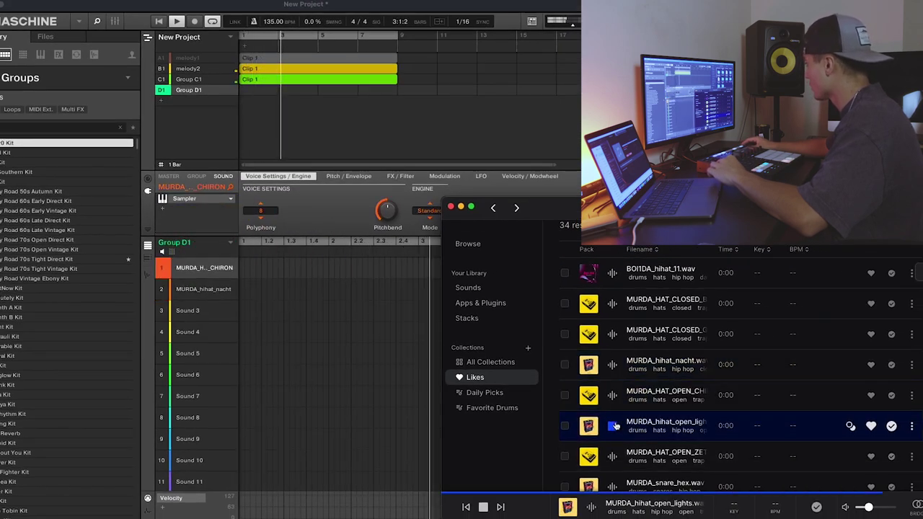
pyautogui.moveTo(632, 420); pyautogui.dragTo(201, 310)
pyautogui.click(605, 458)
pyautogui.moveTo(634, 452); pyautogui.dragTo(206, 331)
pyautogui.click(611, 459)
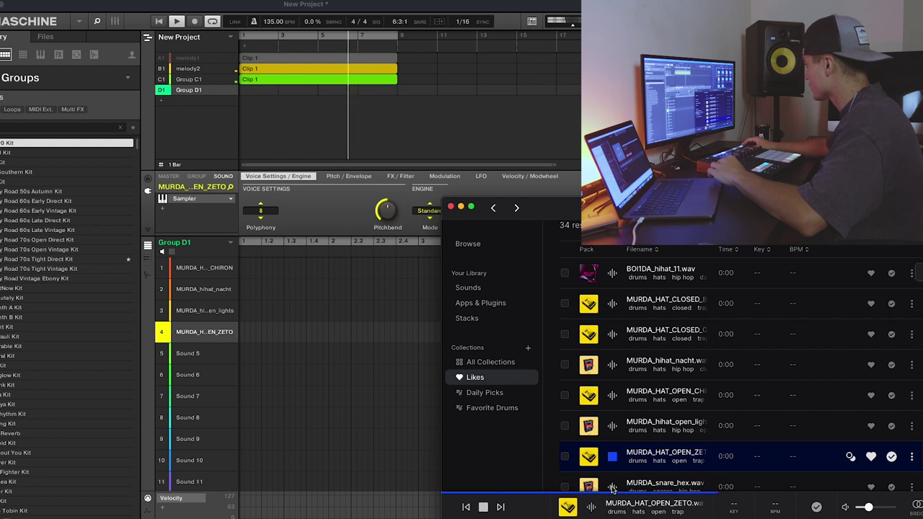
# Step: Audition the MURDA snares hex, kali and sideshow, and load MURDA_snare_hex.wav into Sound 5 of Group D1
pyautogui.click(612, 486)
pyautogui.scroll(-3, 609, 480)
pyautogui.click(614, 338)
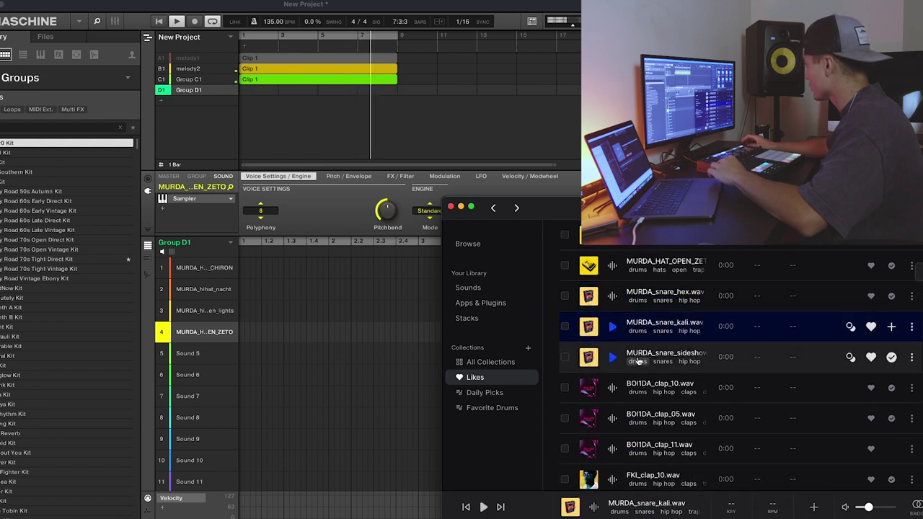
pyautogui.click(624, 357)
pyautogui.click(614, 326)
pyautogui.click(613, 293)
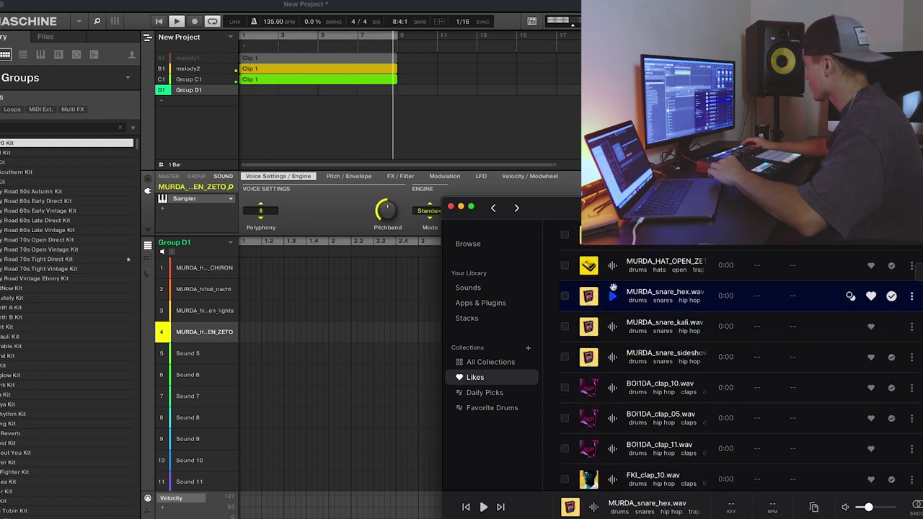
pyautogui.moveTo(626, 295); pyautogui.dragTo(218, 355)
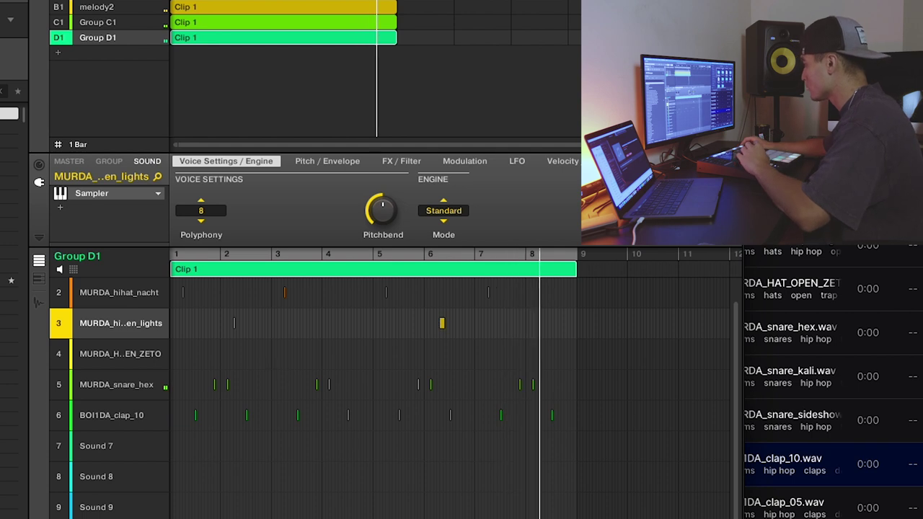
# Step: Move the MURDA_hihat_open_lights note near beat 6.2 slightly earlier in Group D1's pattern
pyautogui.scroll(3, 454, 382)
pyautogui.scroll(-3, 393, 445)
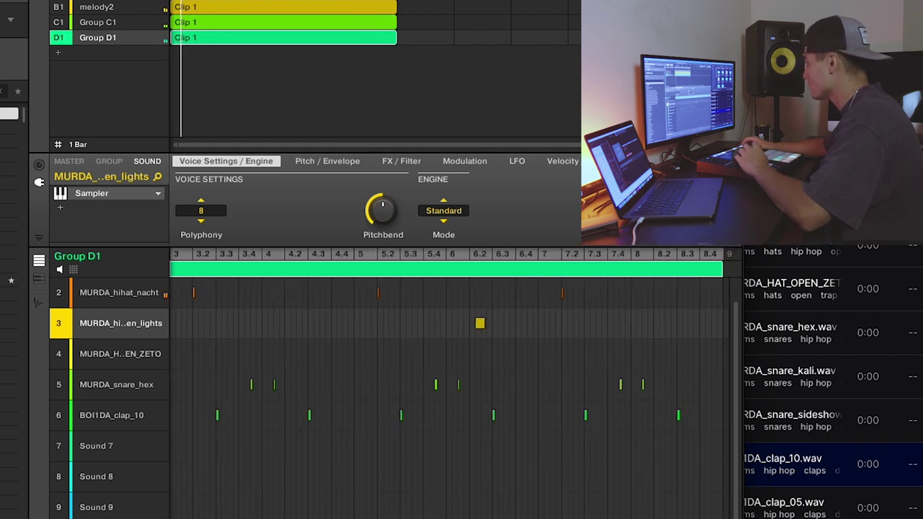
pyautogui.scroll(1, 389, 441)
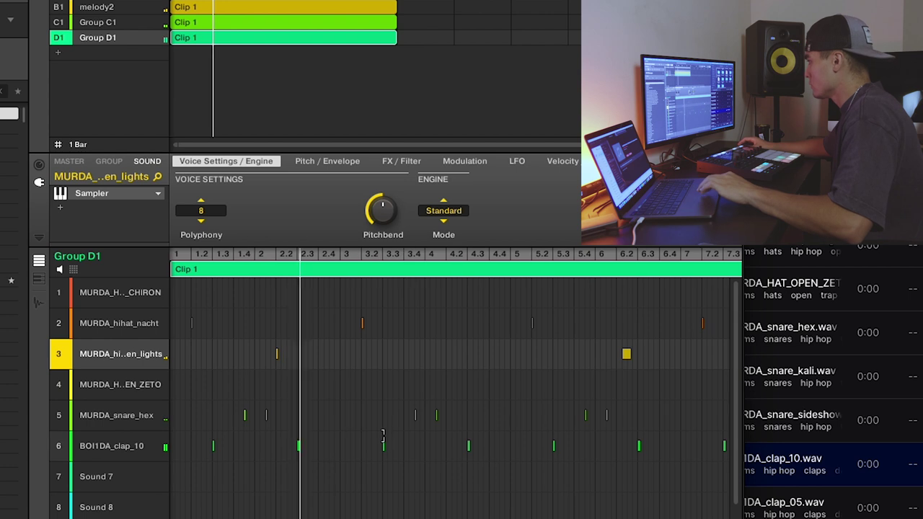
pyautogui.moveTo(626, 358); pyautogui.dragTo(620, 358)
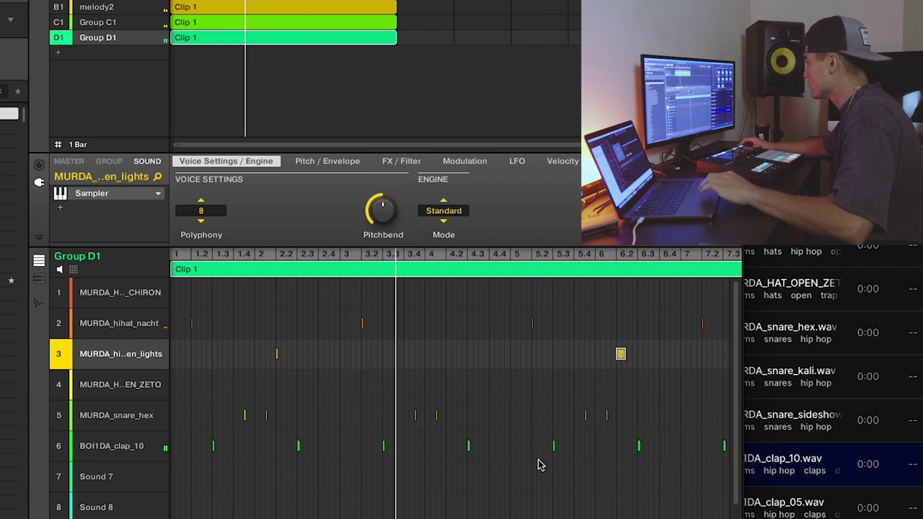
pyautogui.click(545, 485)
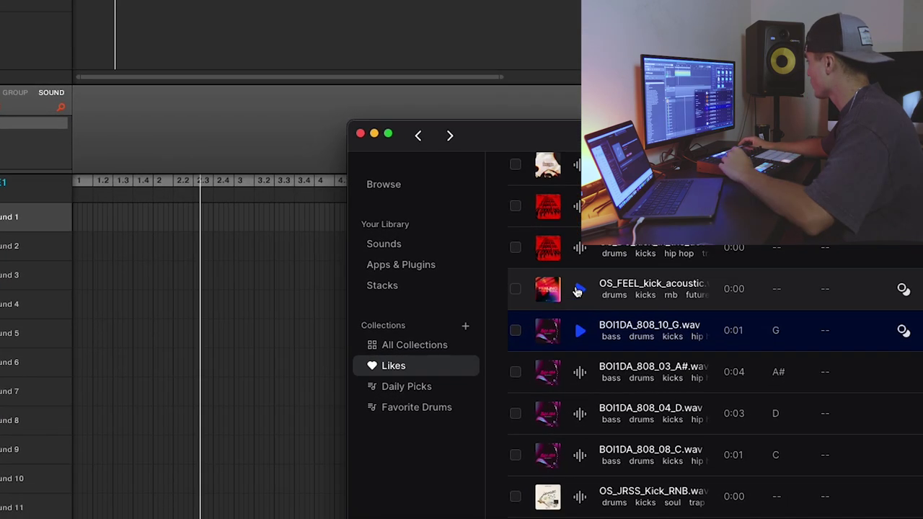
# Step: Audition OS_FEEL_kick_acoustic, OS_DO_kick_in_the_door and OS_DO_snare_trophies in the Splice likes
pyautogui.click(578, 291)
pyautogui.click(581, 258)
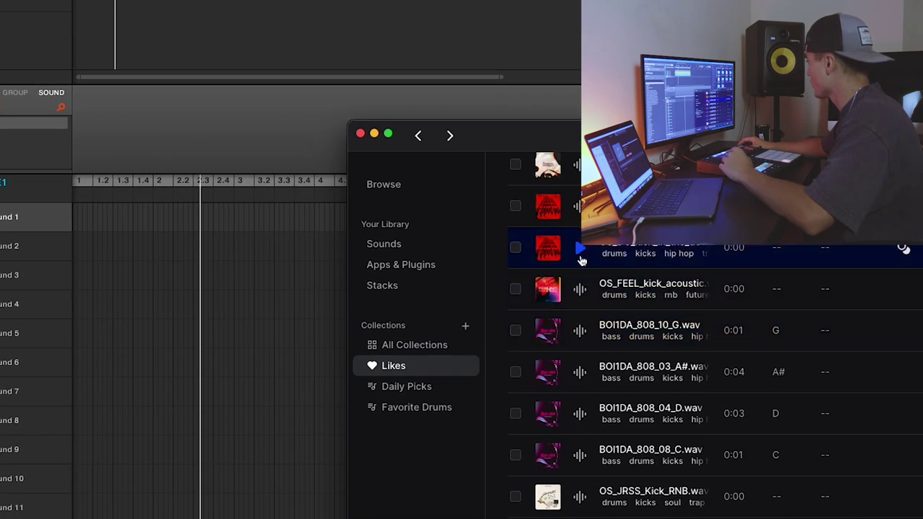
pyautogui.click(580, 214)
pyautogui.scroll(1, 580, 216)
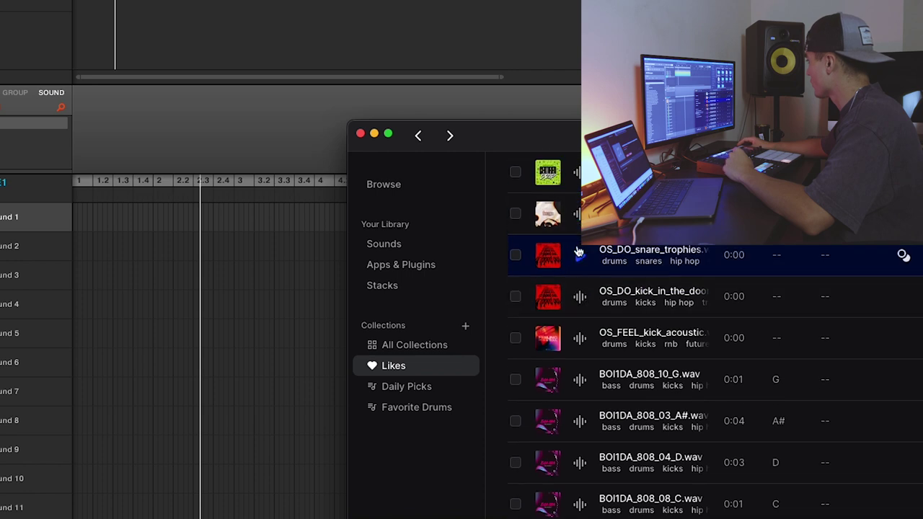
# Step: Audition the BOI1DA 808s in the Splice likes, load BOI1DA_808_08_C.wav into Sound 1 of Group E1, and set its polyphony to 1
pyautogui.click(578, 380)
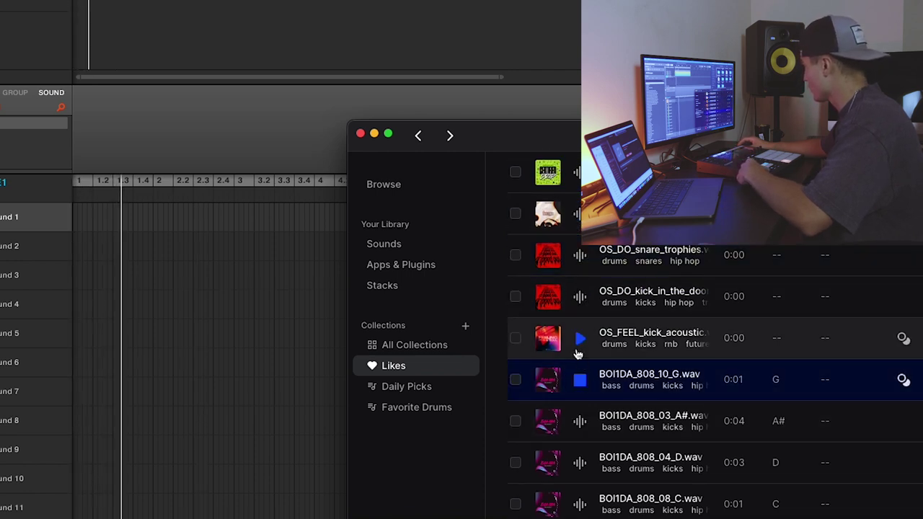
pyautogui.click(579, 337)
pyautogui.click(580, 424)
pyautogui.click(577, 467)
pyautogui.scroll(-2, 577, 468)
pyautogui.click(577, 418)
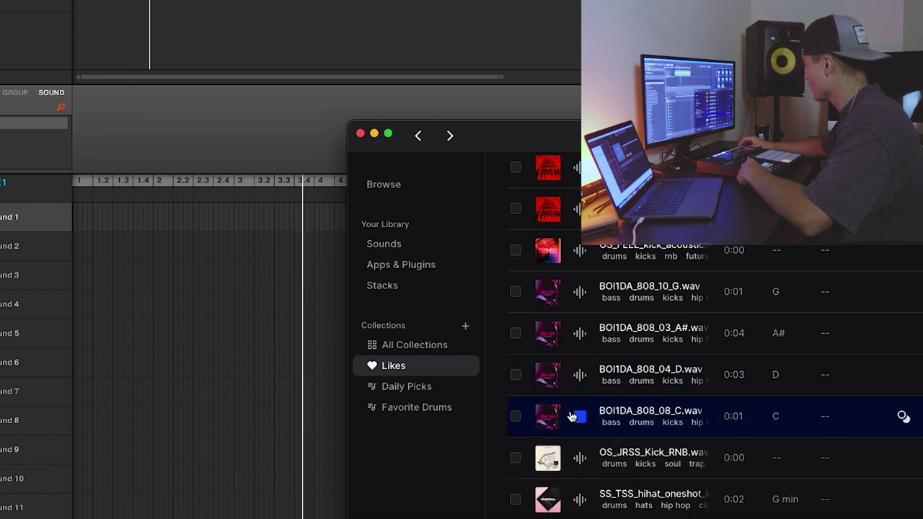
pyautogui.moveTo(583, 422); pyautogui.dragTo(36, 210)
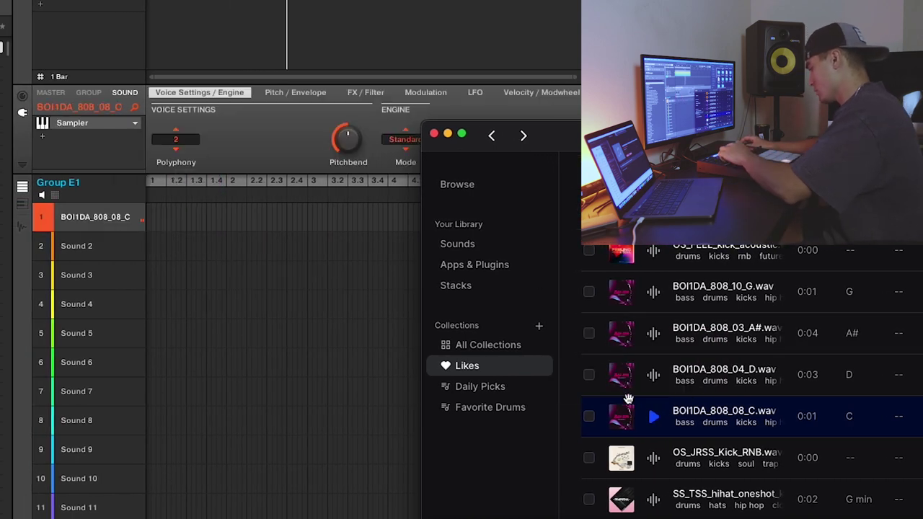
pyautogui.click(225, 155)
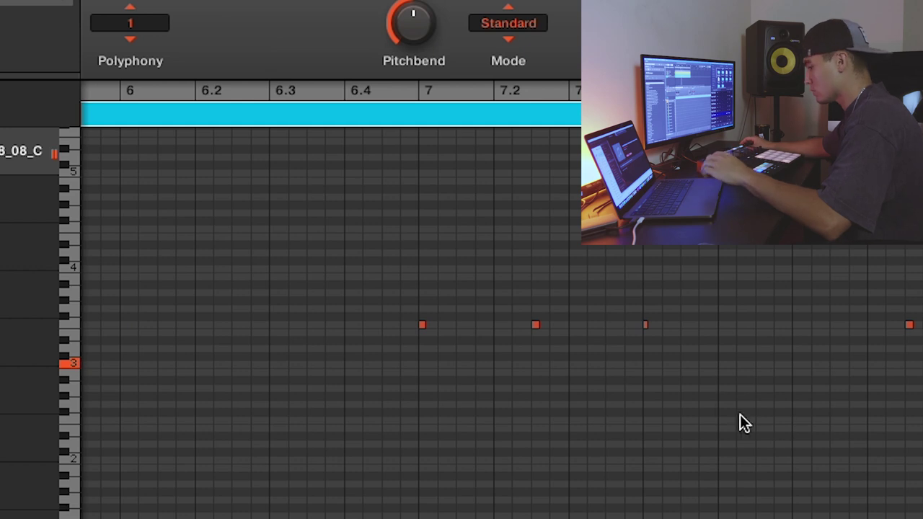
# Step: Rework the end of the 808 pattern in bar 8 with two longer notes, on beat 8.4 and half a beat after it
pyautogui.hscroll(2, 710, 404)
pyautogui.hscroll(-2, 471, 364)
pyautogui.scroll(-1, 700, 497)
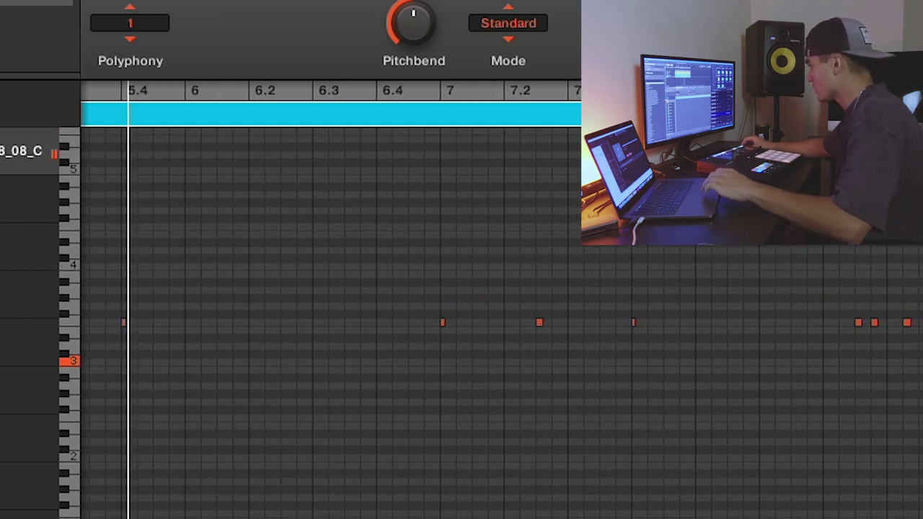
pyautogui.scroll(1, 735, 455)
pyautogui.hscroll(1, 735, 455)
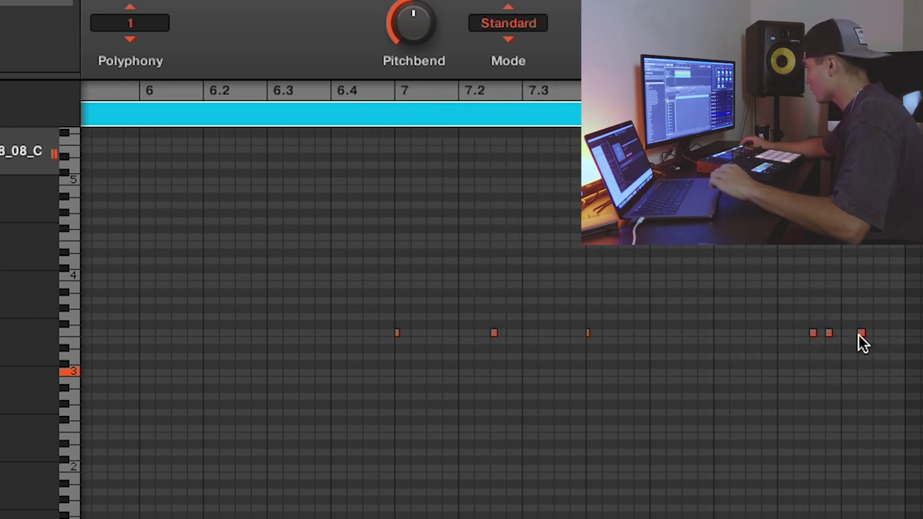
pyautogui.moveTo(867, 333); pyautogui.dragTo(879, 334)
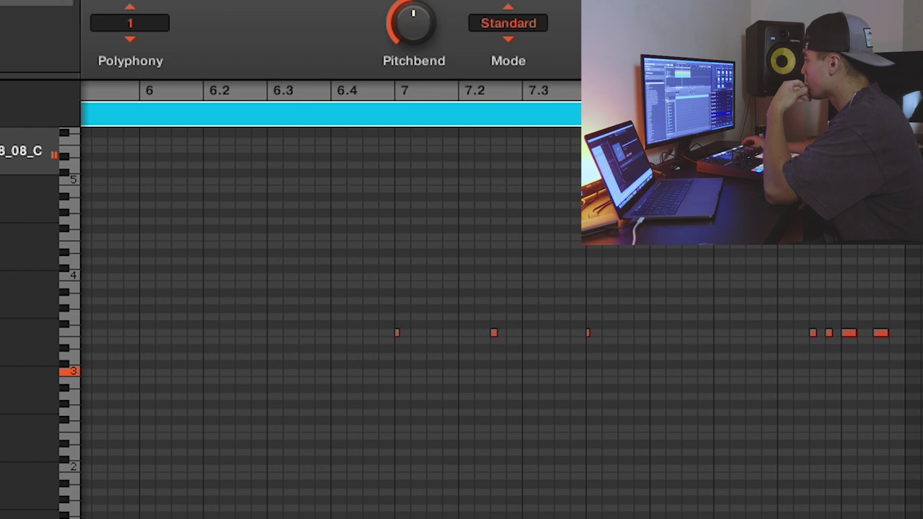
# Step: Audition OS_FIRE_snare_tinee and the OS_SWV_Drifting snare, open hat and kick in the Splice likes
pyautogui.scroll(-8, 542, 310)
pyautogui.scroll(3, 542, 310)
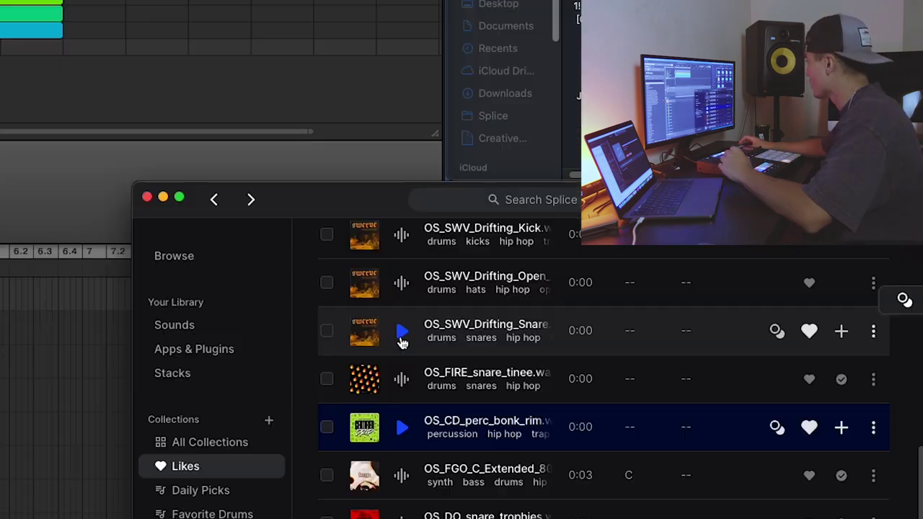
pyautogui.click(402, 376)
pyautogui.click(402, 333)
pyautogui.click(404, 290)
pyautogui.scroll(1, 404, 289)
pyautogui.click(399, 289)
pyautogui.scroll(1, 400, 295)
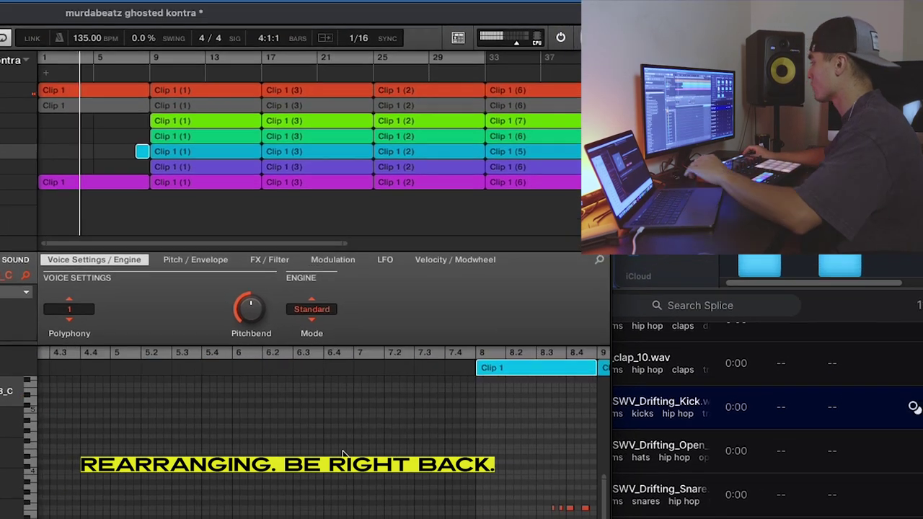
# Step: Move the opening melody1 clip to bar 9 and delete the melody2 clip that starts at that bar
pyautogui.moveTo(61, 90); pyautogui.dragTo(173, 91)
pyautogui.click(169, 106)
pyautogui.press('Delete')
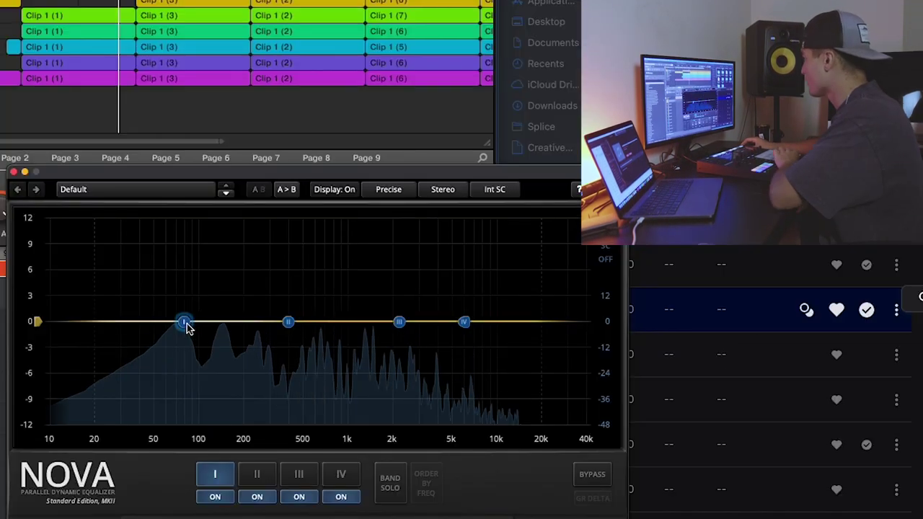
# Step: In the melody's Nova EQ, cut the lows with band I at -12 dB near 100 Hz and place band IV at -12 dB near 40 kHz
pyautogui.moveTo(185, 322); pyautogui.dragTo(176, 423)
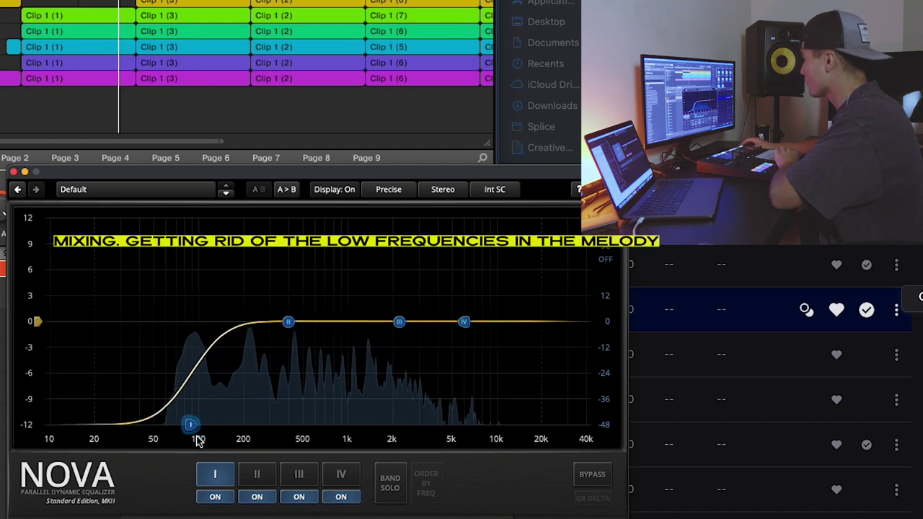
pyautogui.moveTo(197, 436); pyautogui.dragTo(206, 437)
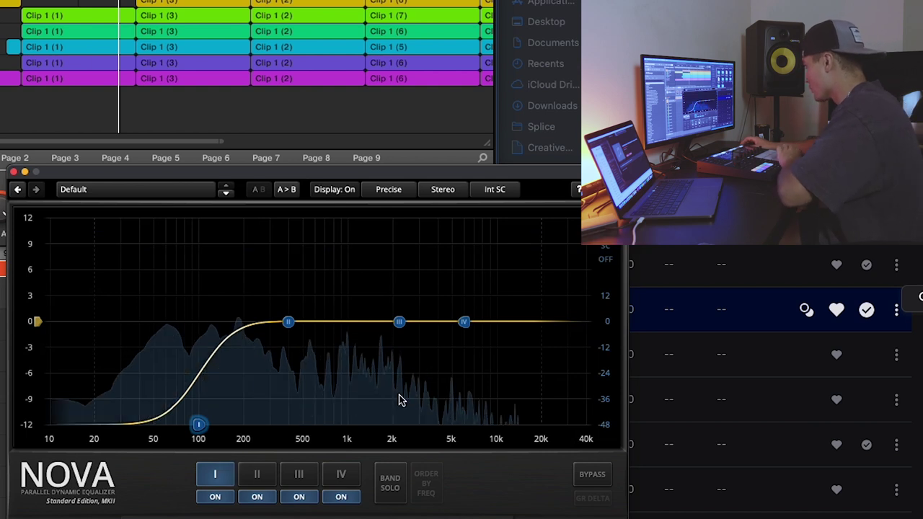
pyautogui.moveTo(474, 322); pyautogui.dragTo(692, 368)
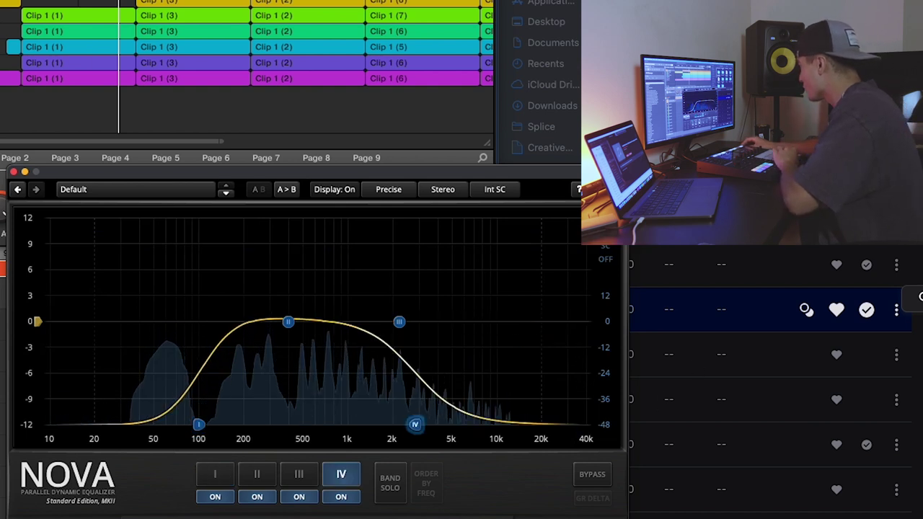
pyautogui.moveTo(277, 424)
pyautogui.mouseDown()
pyautogui.moveTo(350, 424)
pyautogui.moveTo(279, 424)
pyautogui.mouseUp()
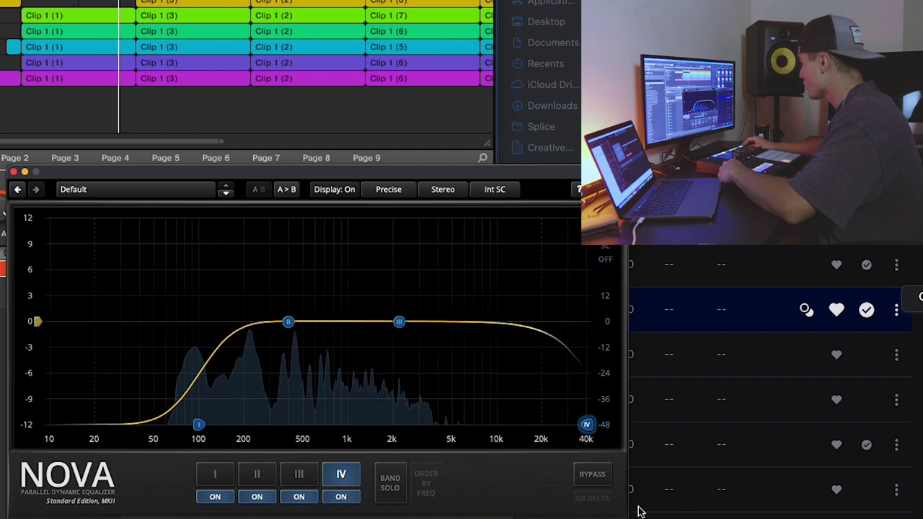
pyautogui.moveTo(629, 513); pyautogui.dragTo(649, 509)
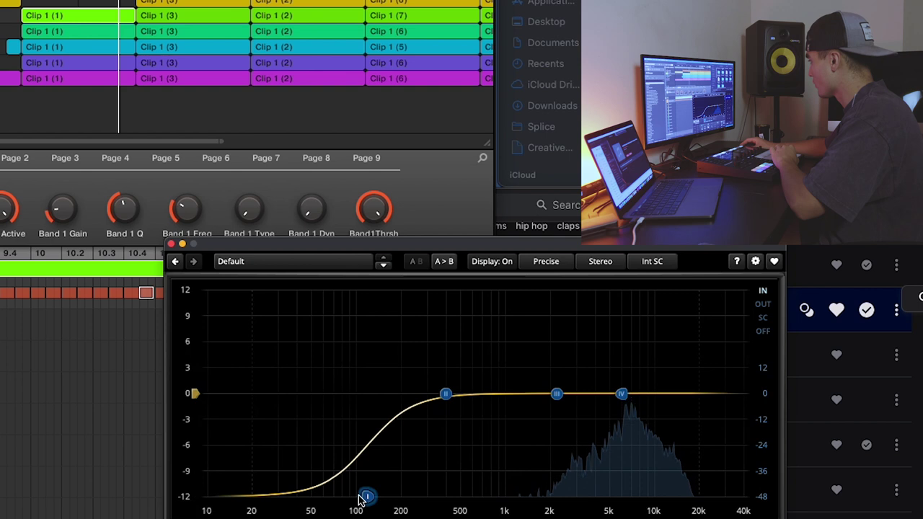
# Step: Adjust the low cuts of the hats and percs in Nova, shifting each band I's frequency while holding it at -12 dB
pyautogui.moveTo(366, 494); pyautogui.dragTo(485, 496)
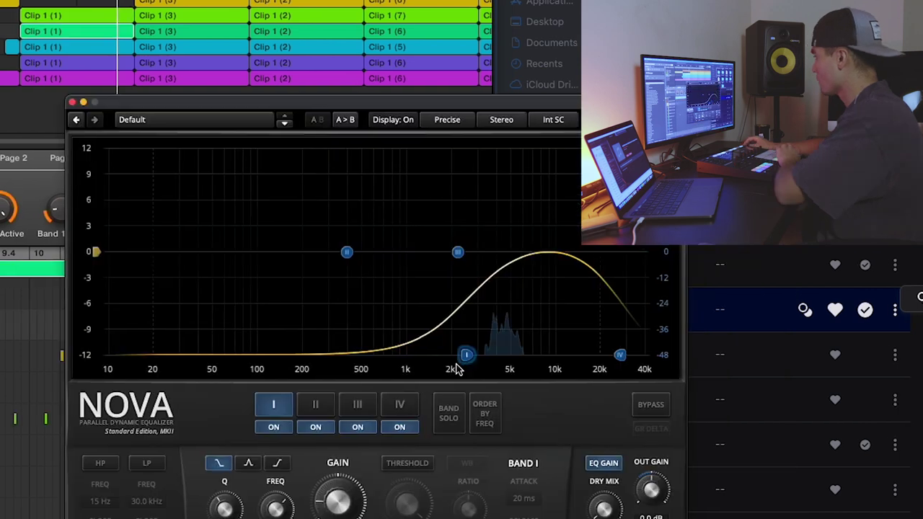
pyautogui.moveTo(470, 375); pyautogui.dragTo(426, 375)
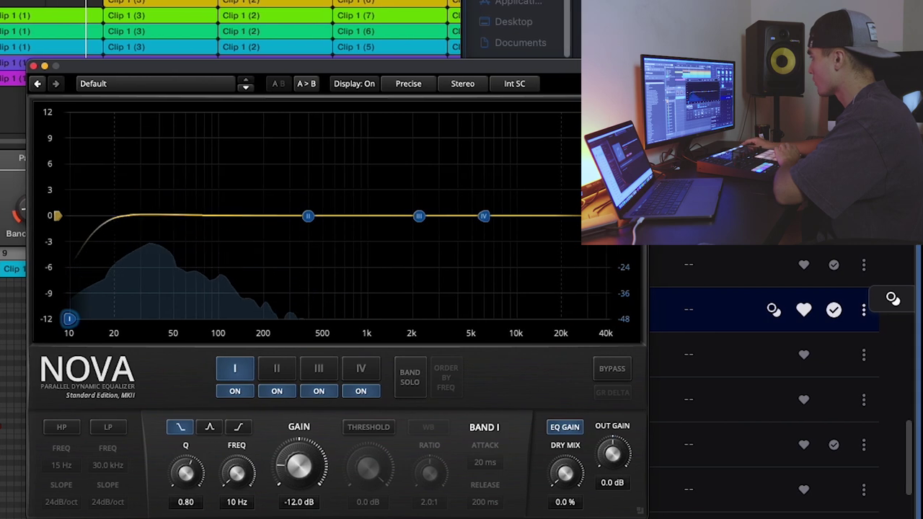
# Step: In the 808's Nova EQ, set band I to Q 0.70 and -9.0 dB at 10 Hz, and dip band II slightly near 40 Hz
pyautogui.moveTo(186, 473); pyautogui.dragTo(186, 481)
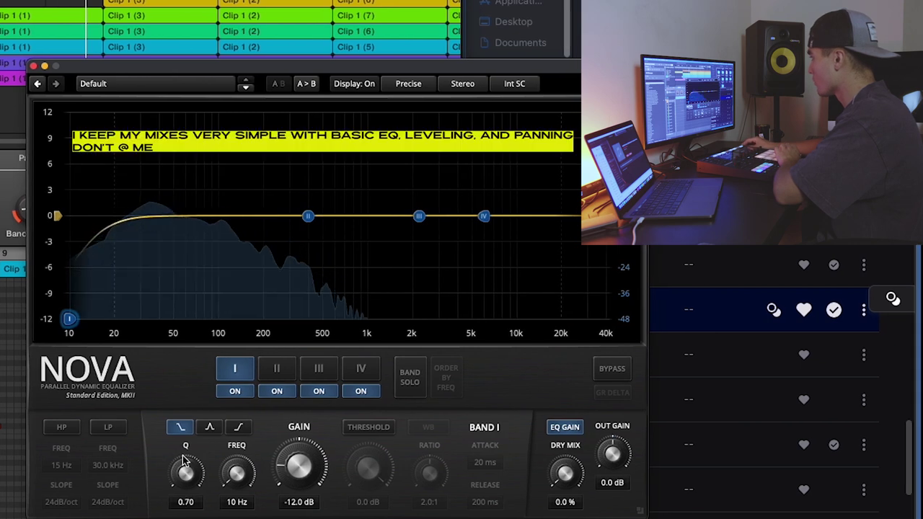
pyautogui.moveTo(69, 318); pyautogui.dragTo(65, 293)
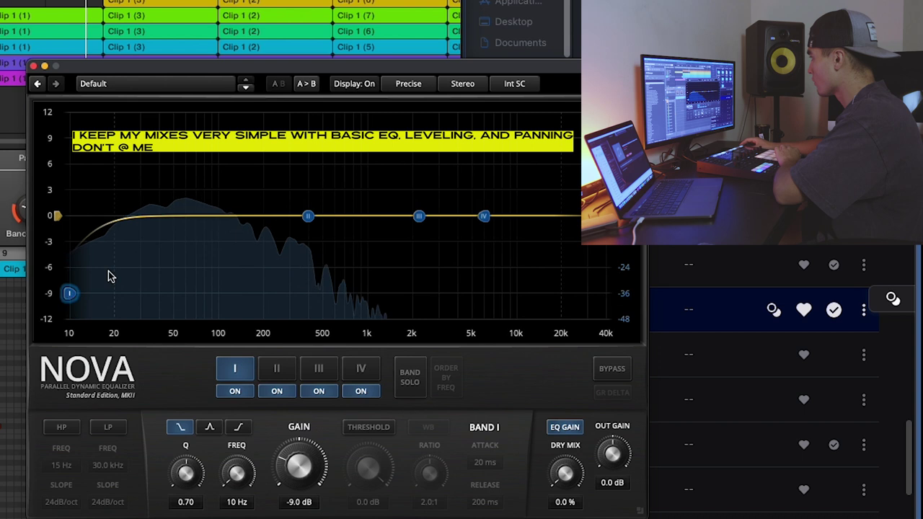
pyautogui.moveTo(303, 224); pyautogui.dragTo(160, 242)
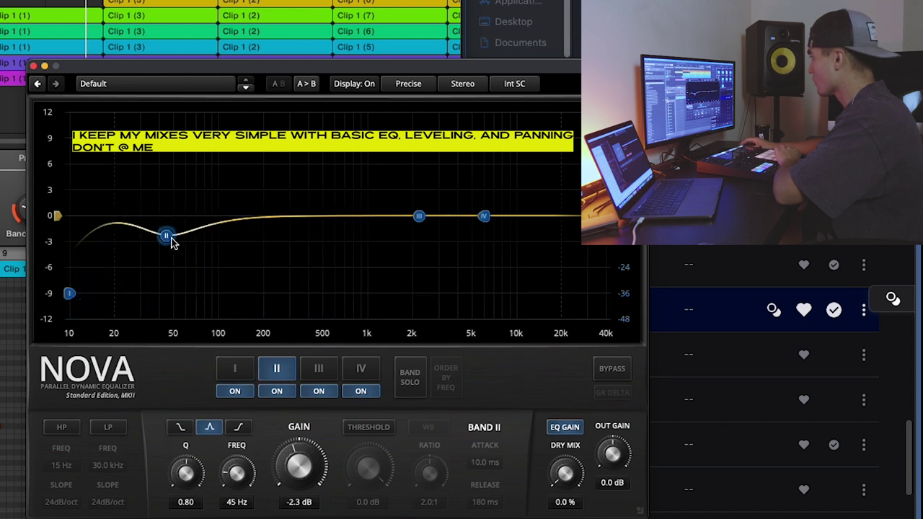
pyautogui.moveTo(170, 238); pyautogui.dragTo(162, 234)
# Step: Roll off the 808's highs with Nova's band IV at -12.0 dB and 2.9 kHz, and fine-tune the band II dip
pyautogui.moveTo(483, 216); pyautogui.dragTo(512, 385)
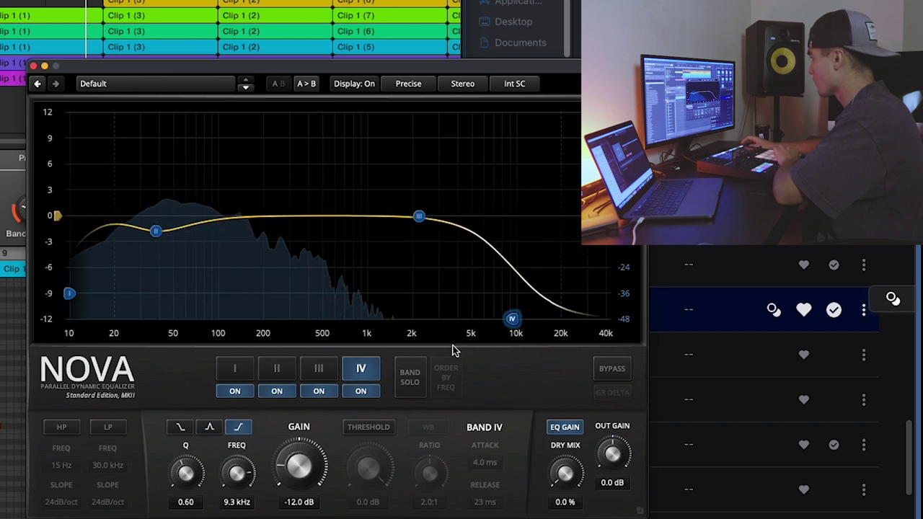
pyautogui.moveTo(498, 327); pyautogui.dragTo(437, 360)
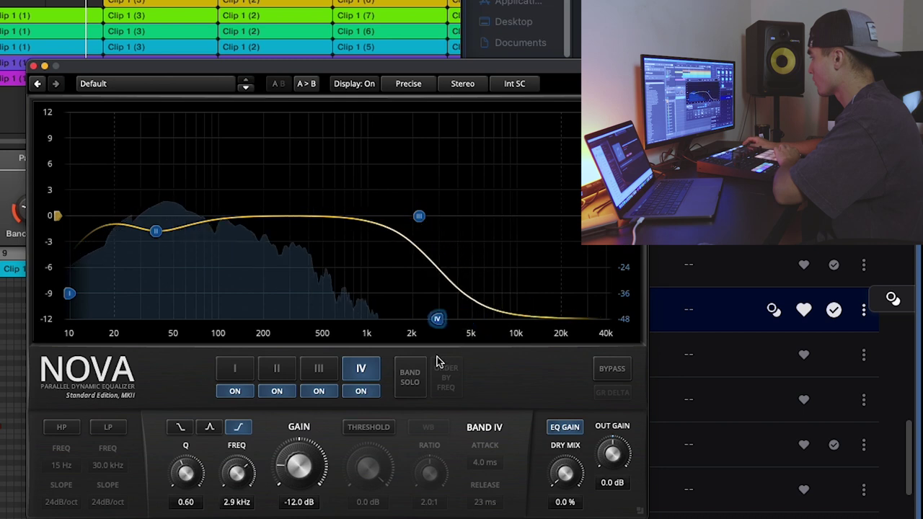
pyautogui.click(157, 232)
pyautogui.moveTo(160, 240); pyautogui.dragTo(158, 237)
# Step: In the kick's Nova EQ, cut band I at 10 Hz, boost band II slightly near 40 Hz with an adjusted Q, and pull band IV down
pyautogui.moveTo(37, 360); pyautogui.dragTo(25, 352)
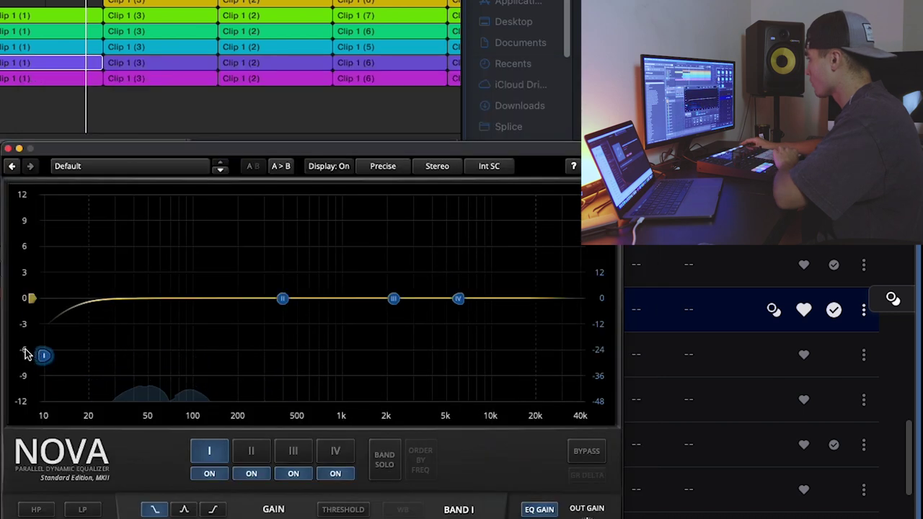
pyautogui.moveTo(282, 298); pyautogui.dragTo(133, 293)
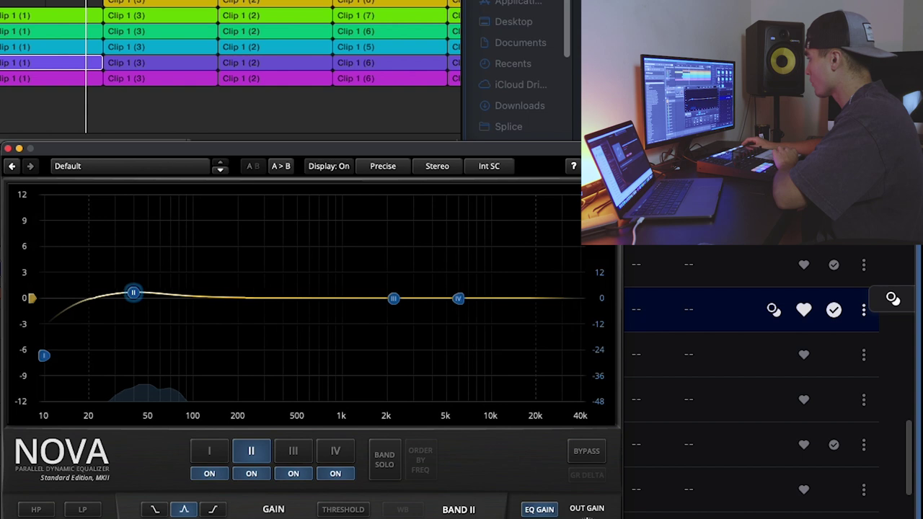
pyautogui.moveTo(153, 518); pyautogui.dragTo(153, 508)
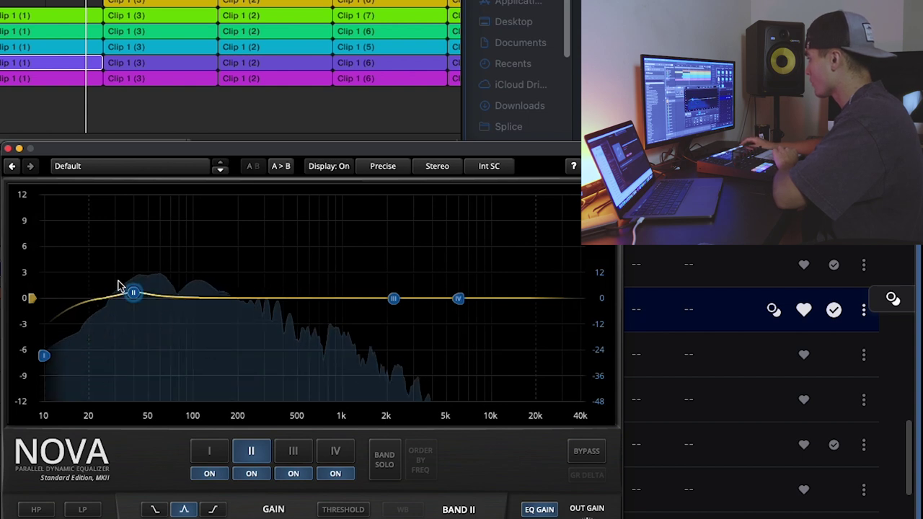
pyautogui.moveTo(127, 291); pyautogui.dragTo(128, 289)
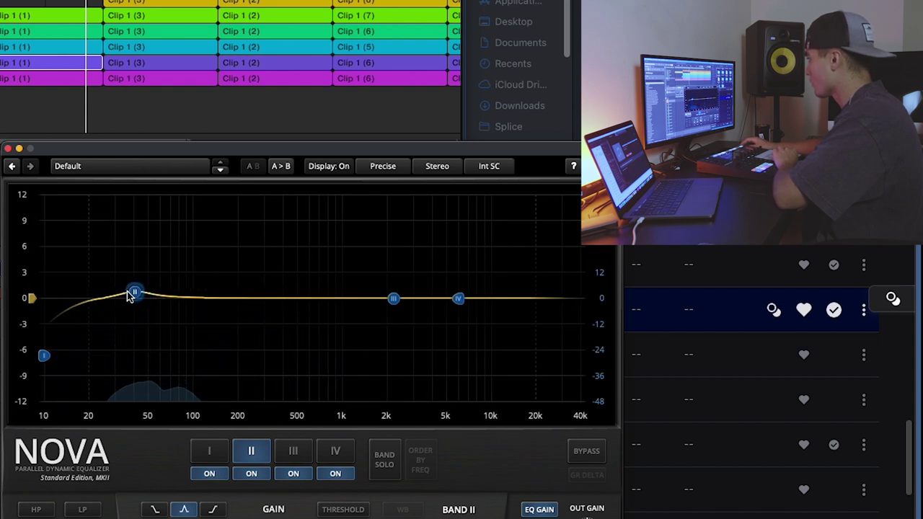
pyautogui.moveTo(44, 355); pyautogui.dragTo(49, 362)
pyautogui.moveTo(460, 301); pyautogui.dragTo(481, 453)
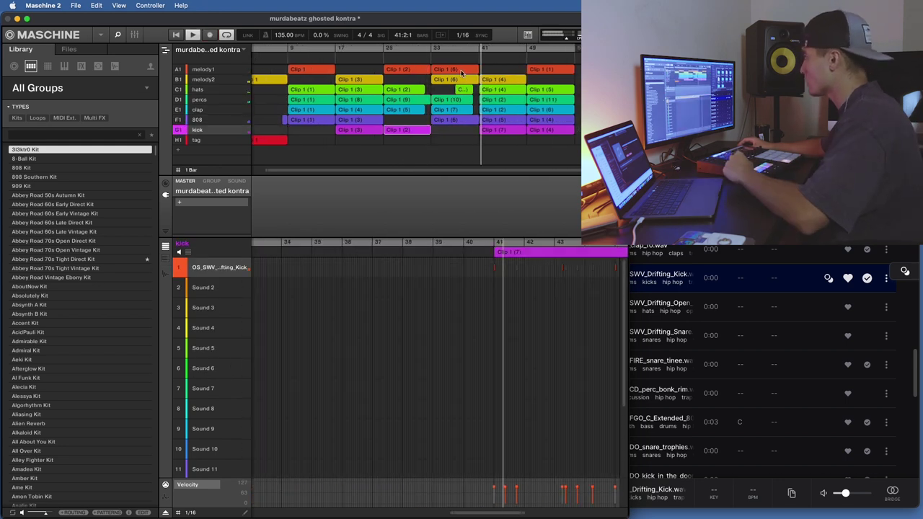
# Step: Select the melody1 and percs clips at bar 49, and save the project together with its samples
pyautogui.click(549, 70)
pyautogui.click(570, 100)
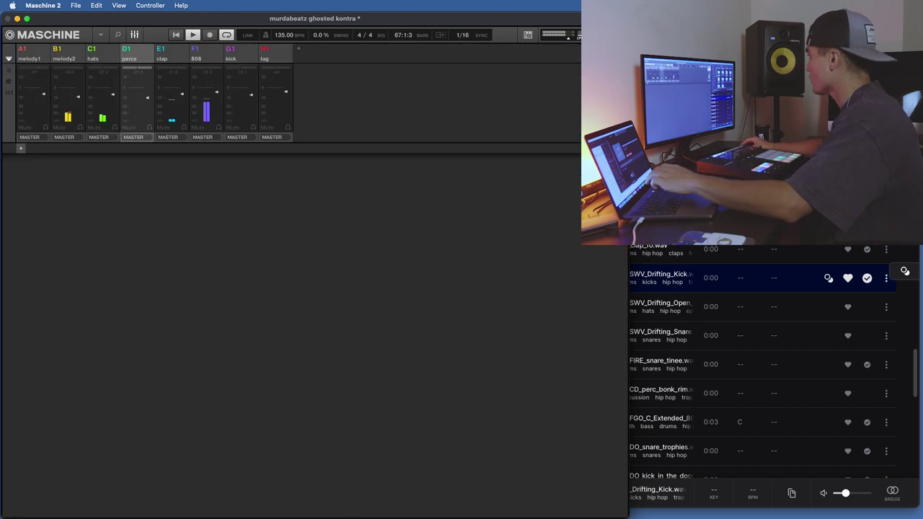
pyautogui.click(76, 5)
pyautogui.click(112, 78)
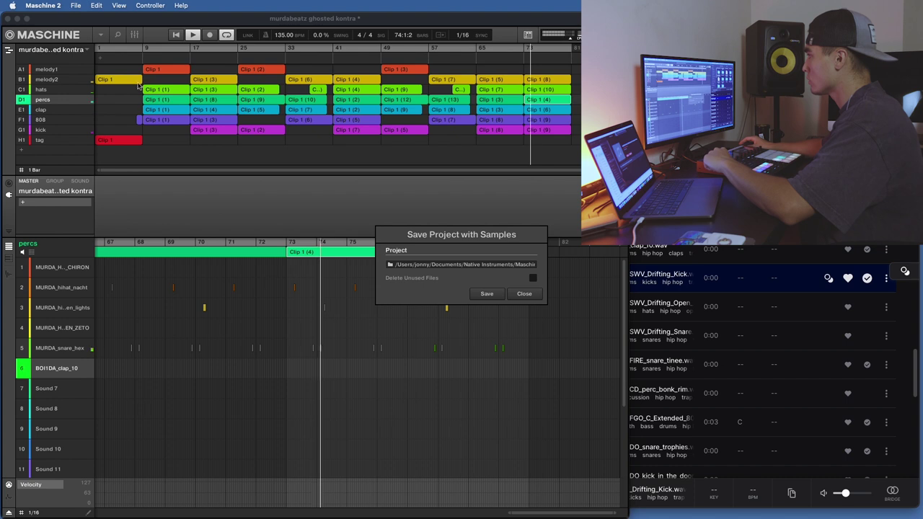
pyautogui.click(486, 293)
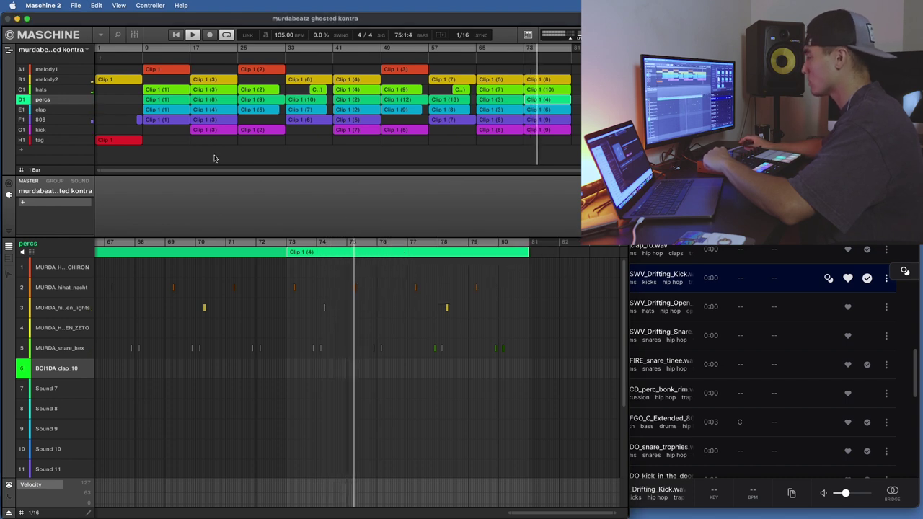